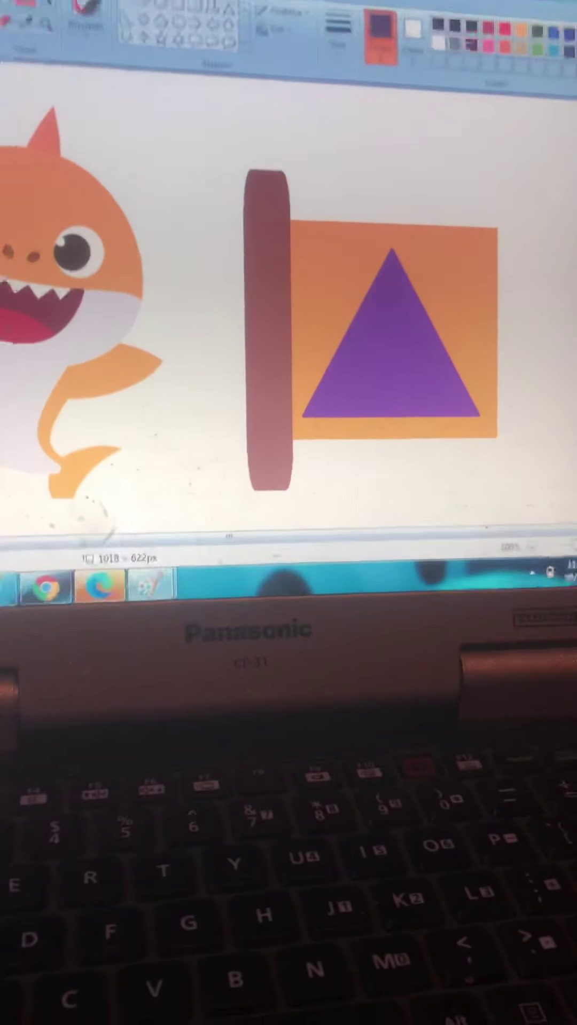
# Step: Minimize the Paint shark-and-flag drawing to show the picture folder
pyautogui.click(193, 617)
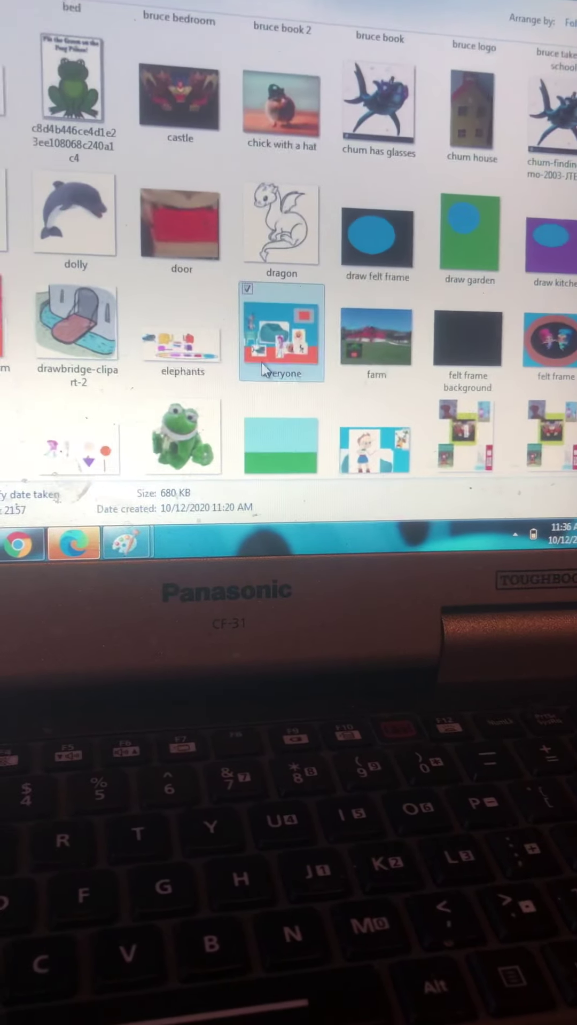
# Step: Open the 'everyone' character collage in Windows Photo Viewer
pyautogui.doubleClick(264, 369)
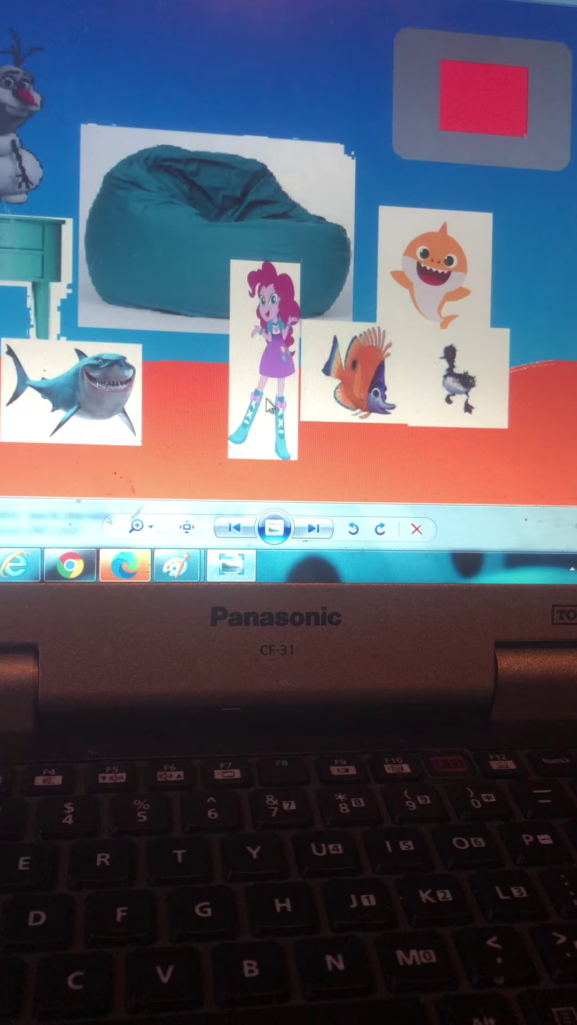
pyautogui.hotkey('alt', 'Tab')
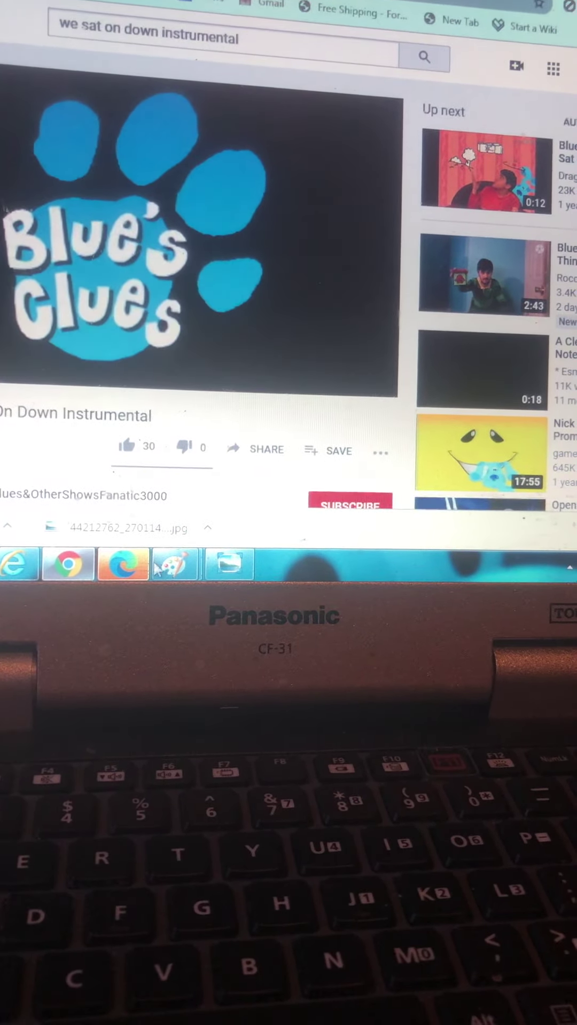
pyautogui.click(177, 565)
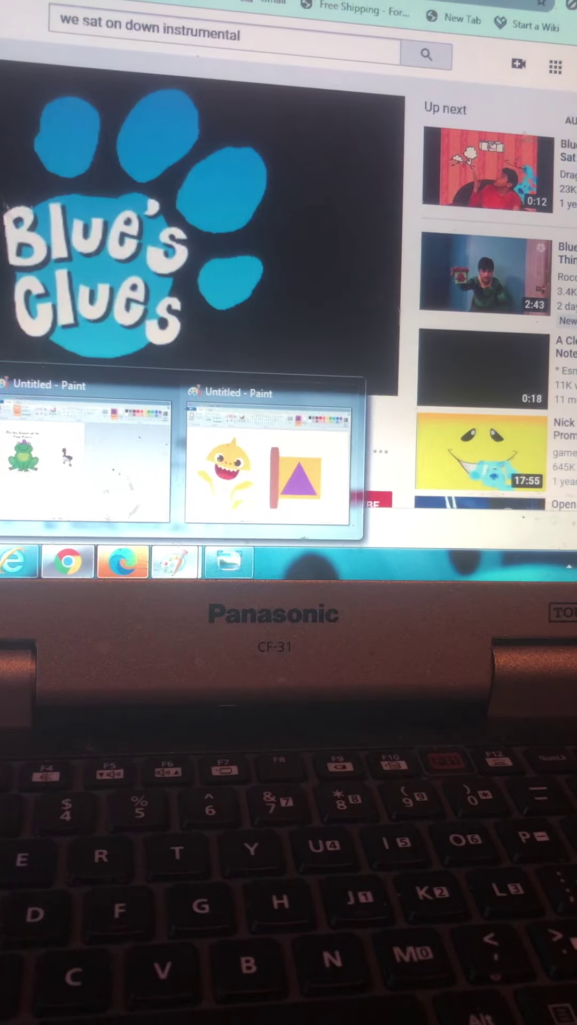
pyautogui.hotkey('alt', 'Tab')
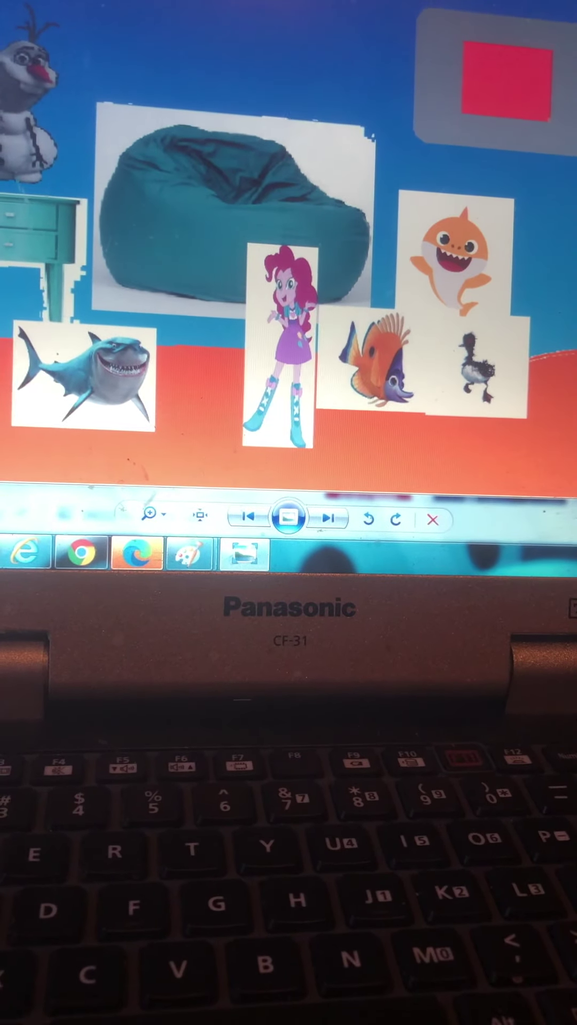
# Step: Close the collage and open the baby shark party photo, glancing at the birthday song video
pyautogui.hotkey('alt', 'F4')
pyautogui.scroll(3, 288, 264)
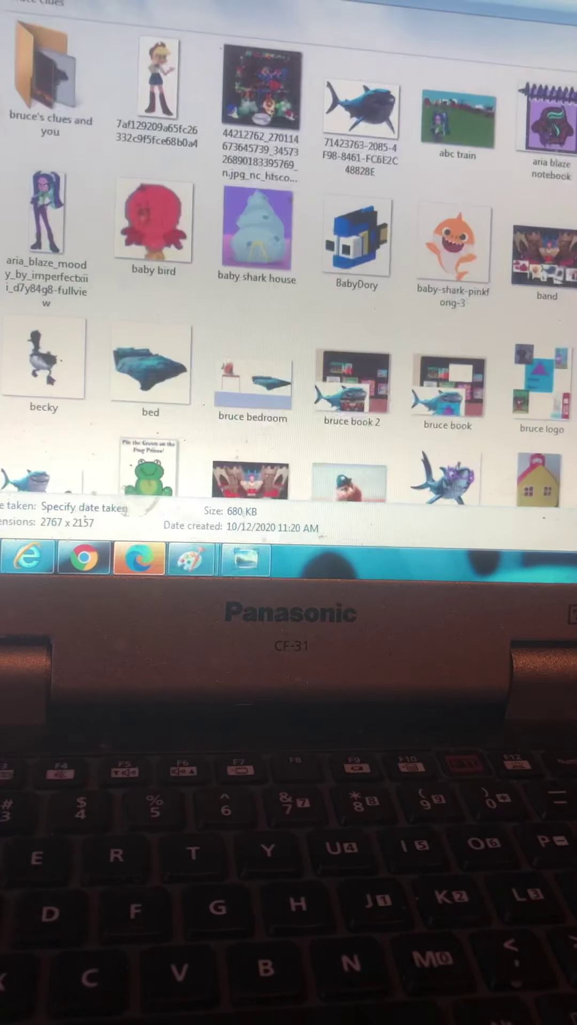
pyautogui.doubleClick(273, 137)
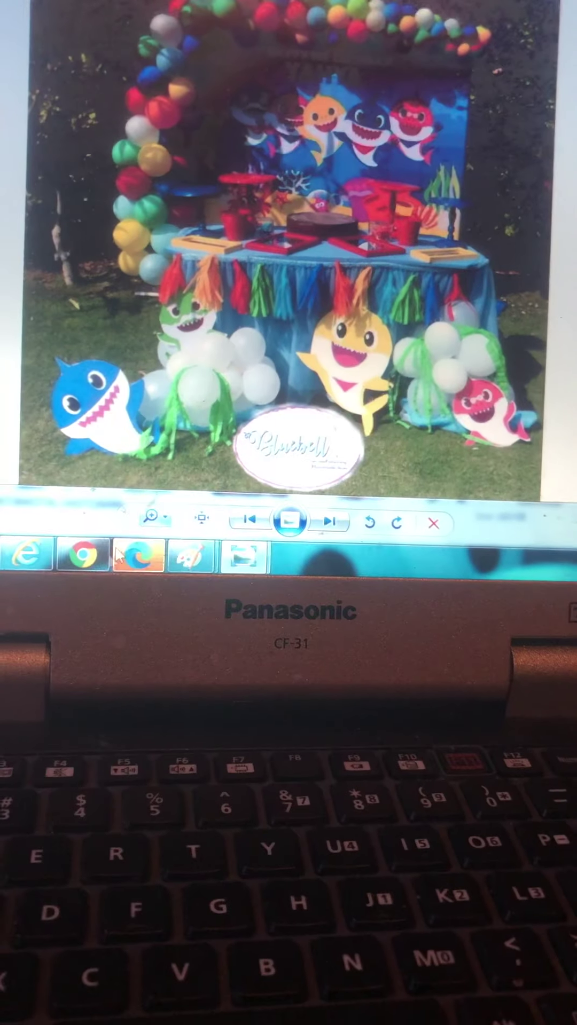
pyautogui.hotkey('alt', 'Tab')
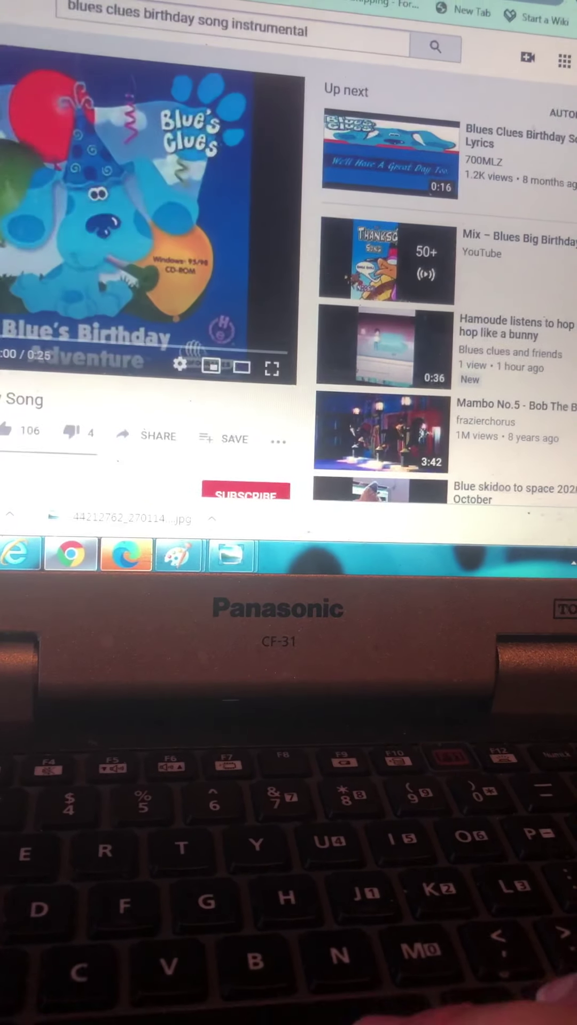
pyautogui.moveTo(233, 550)
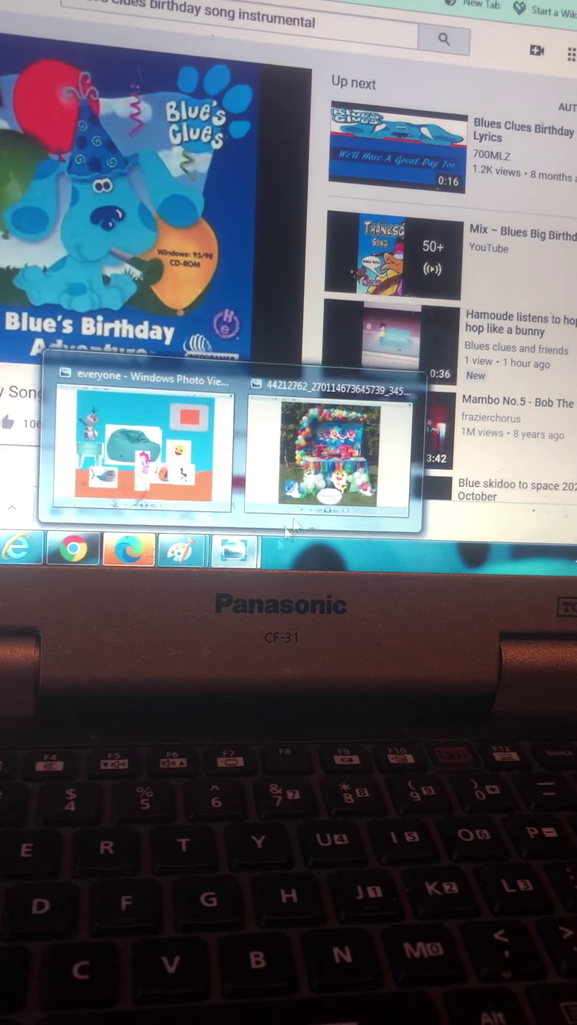
pyautogui.click(356, 458)
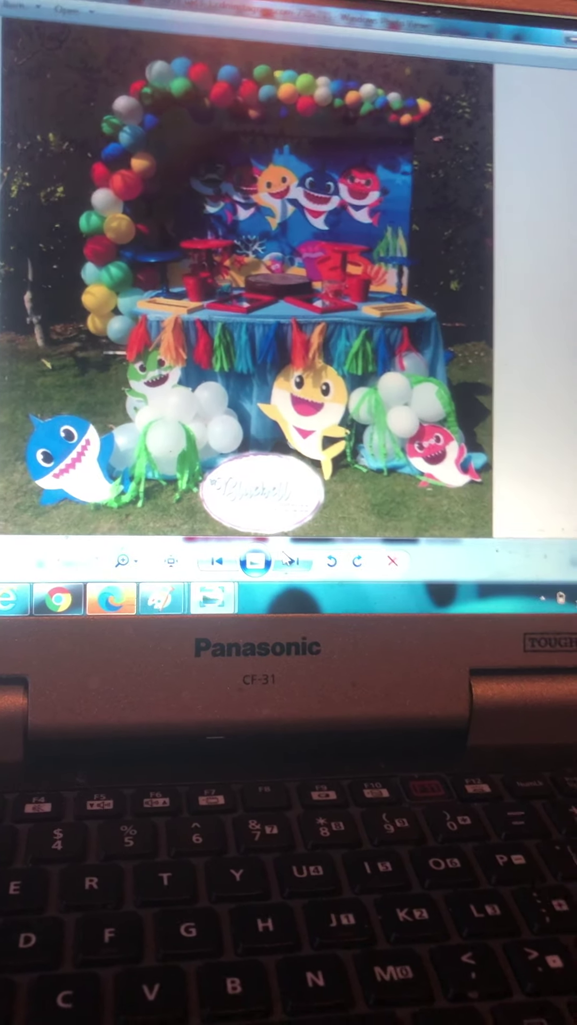
# Step: Close the party photo, then open and close the Aria Blaze picture
pyautogui.hotkey('alt', 'F4')
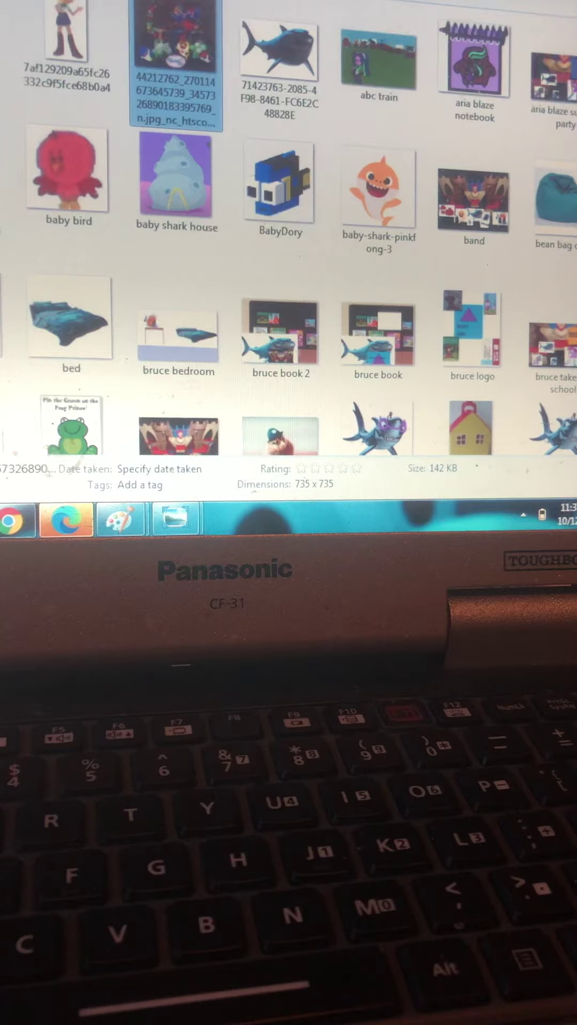
pyautogui.scroll(-3, 521, 104)
pyautogui.scroll(-8, 497, 104)
pyautogui.scroll(-3, 474, 94)
pyautogui.scroll(-2, 469, 91)
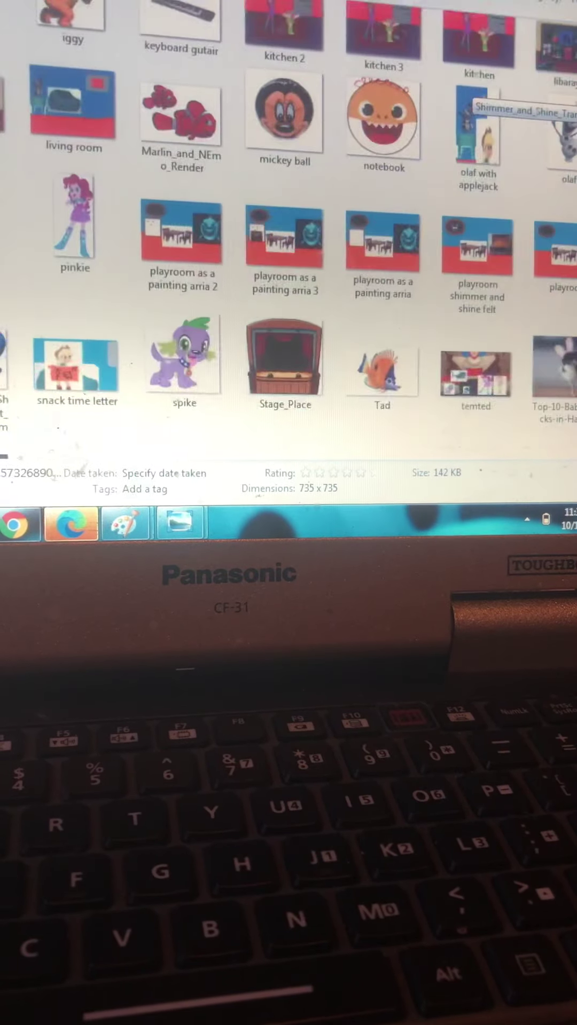
pyautogui.scroll(10, 468, 97)
pyautogui.doubleClick(477, 81)
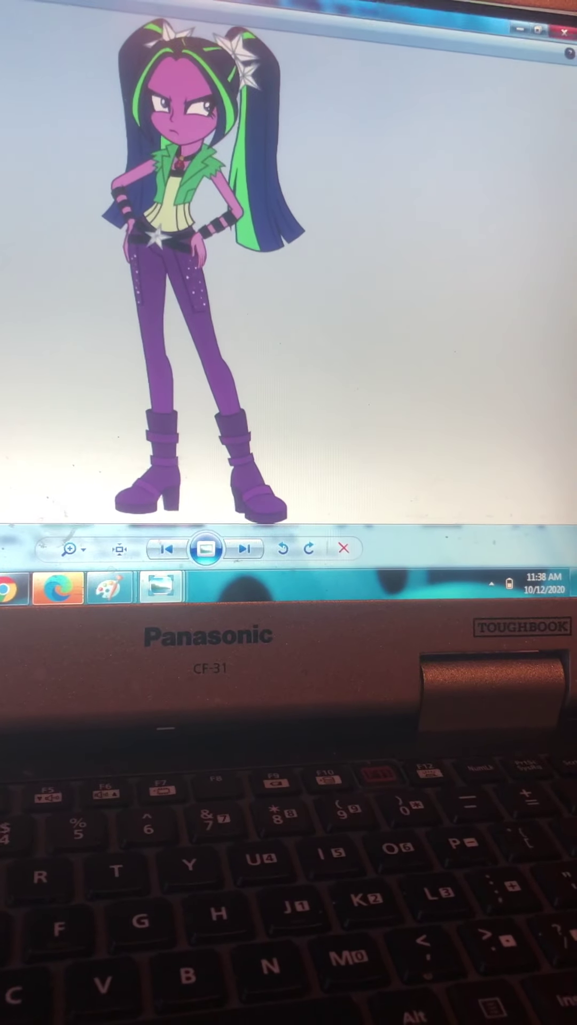
pyautogui.hotkey('alt', 'F4')
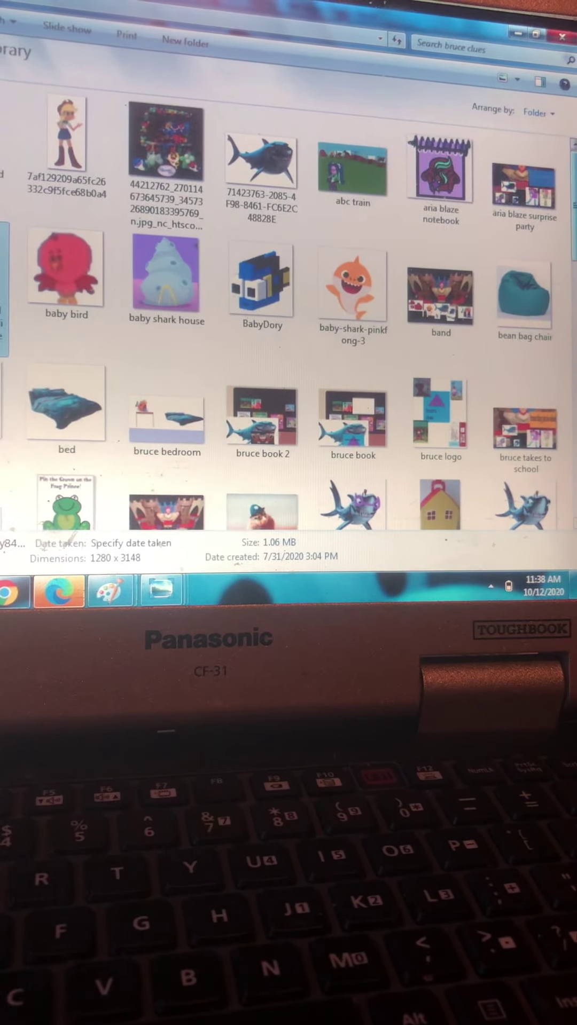
# Step: Open the 'Pin the Crown on the Frog Prince' picture from the folder
pyautogui.doubleClick(80, 420)
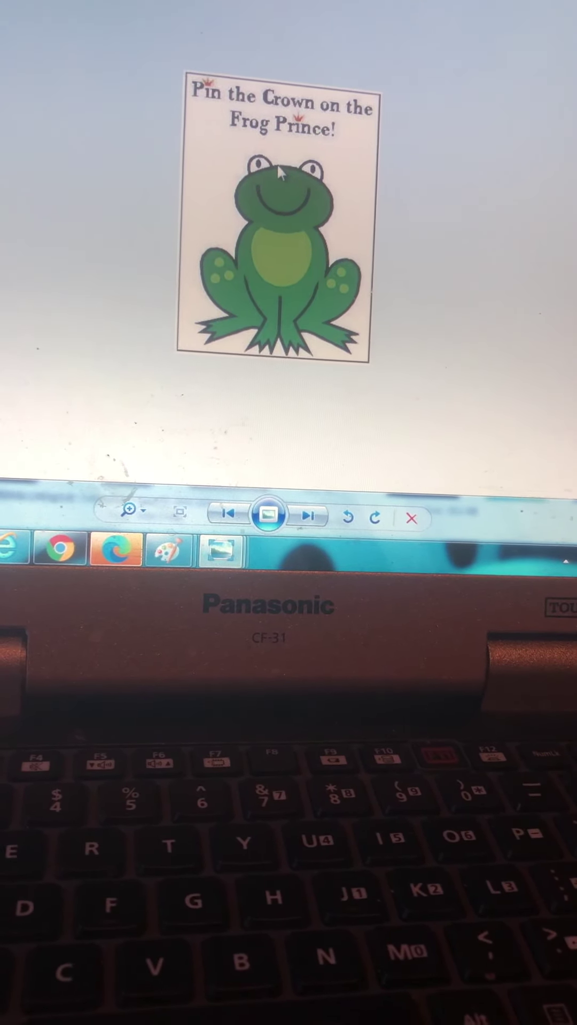
# Step: Switch back to the picture folder and open 'bruce with ball'
pyautogui.click(63, 546)
pyautogui.moveTo(167, 548)
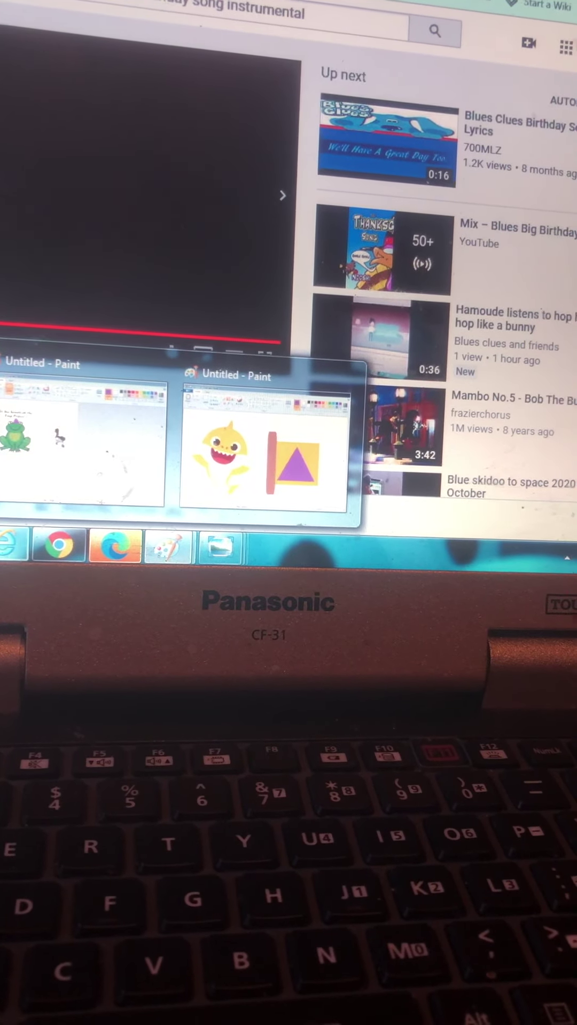
pyautogui.click(222, 547)
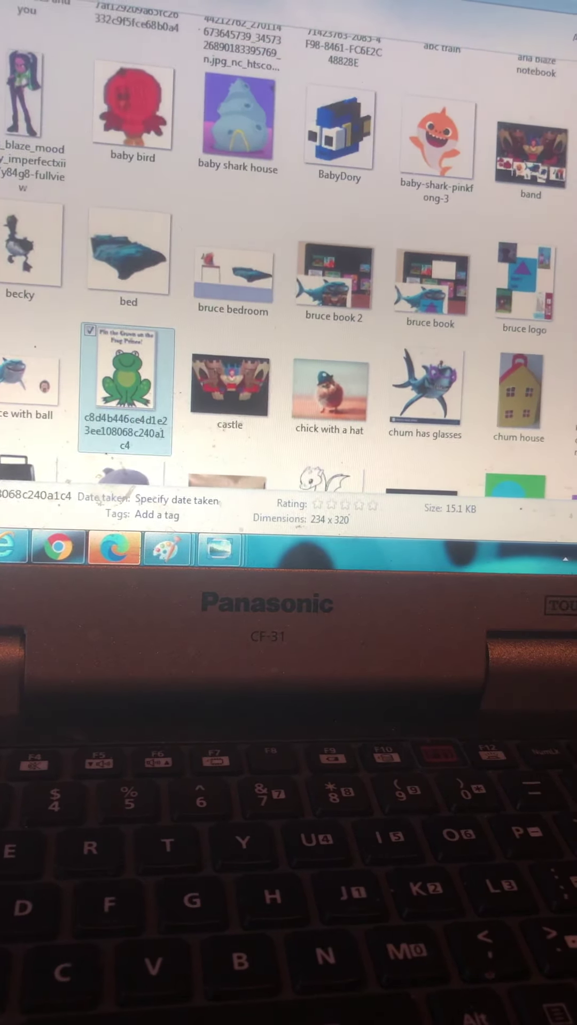
pyautogui.scroll(2, 288, 241)
pyautogui.scroll(-3, 289, 241)
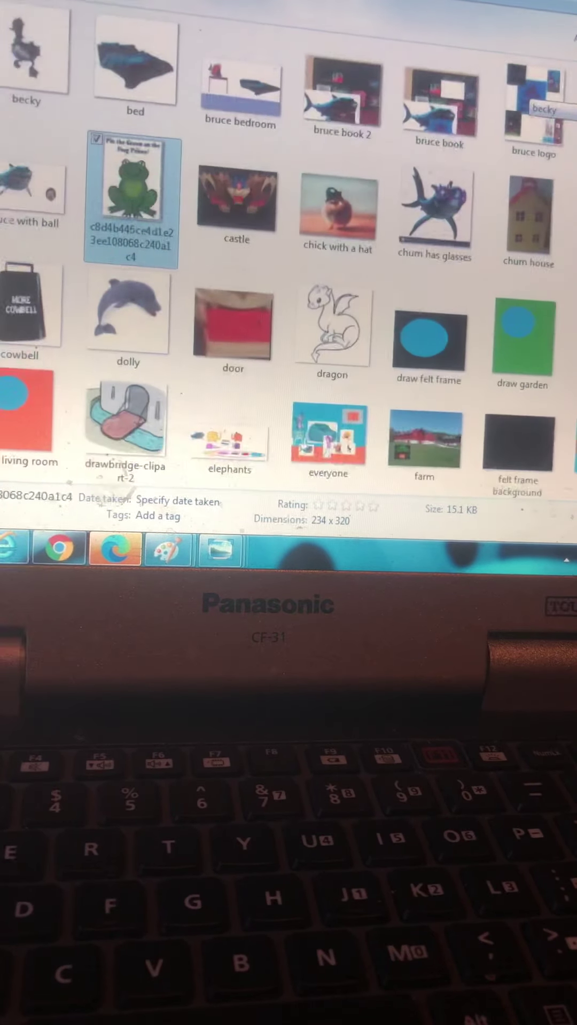
pyautogui.scroll(-3, 289, 241)
pyautogui.scroll(-2, 288, 240)
pyautogui.scroll(-2, 288, 240)
pyautogui.scroll(-2, 288, 240)
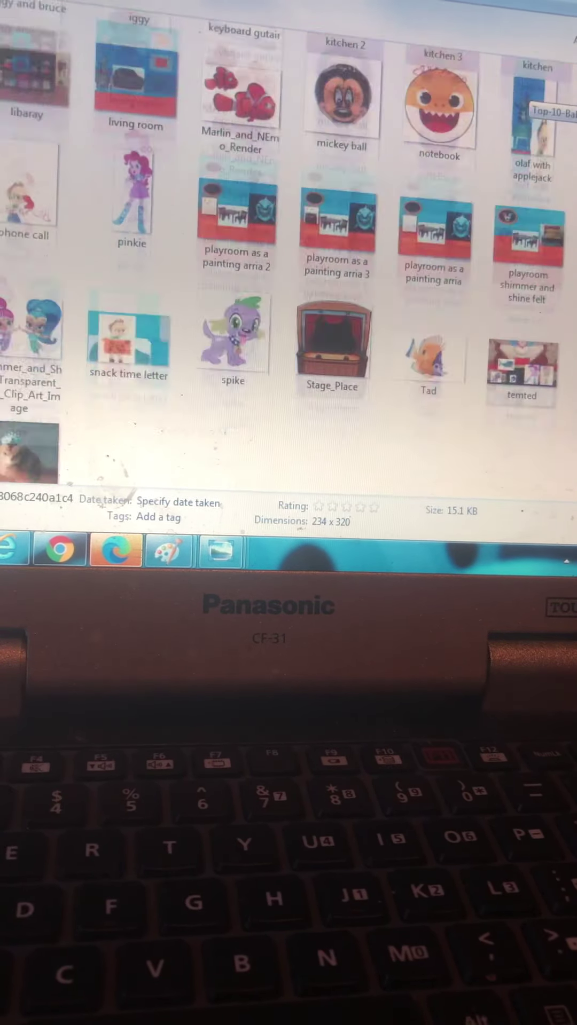
pyautogui.scroll(-1, 289, 241)
pyautogui.scroll(5, 288, 241)
pyautogui.scroll(5, 487, 177)
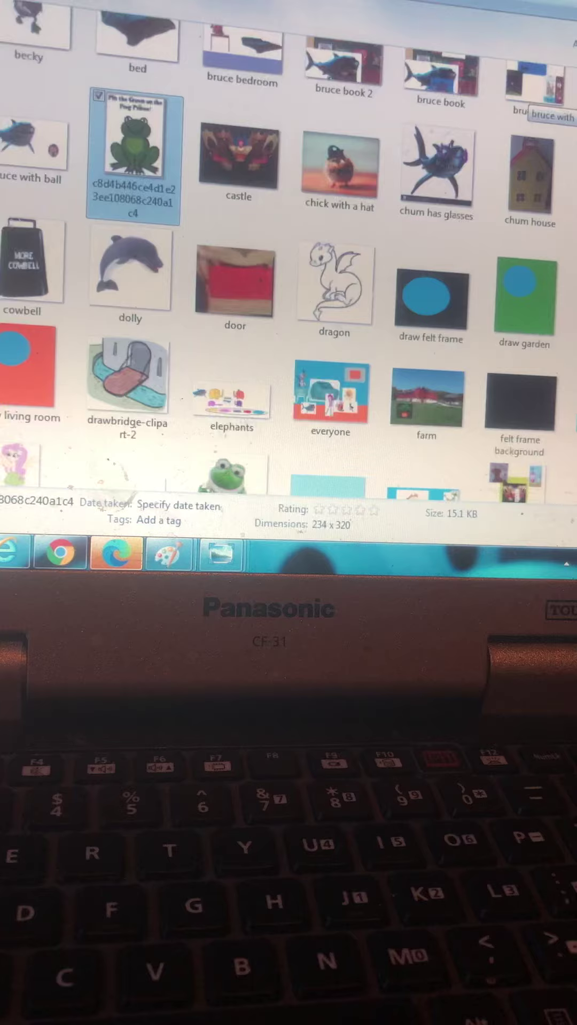
pyautogui.press('Left')
pyautogui.press('Return')
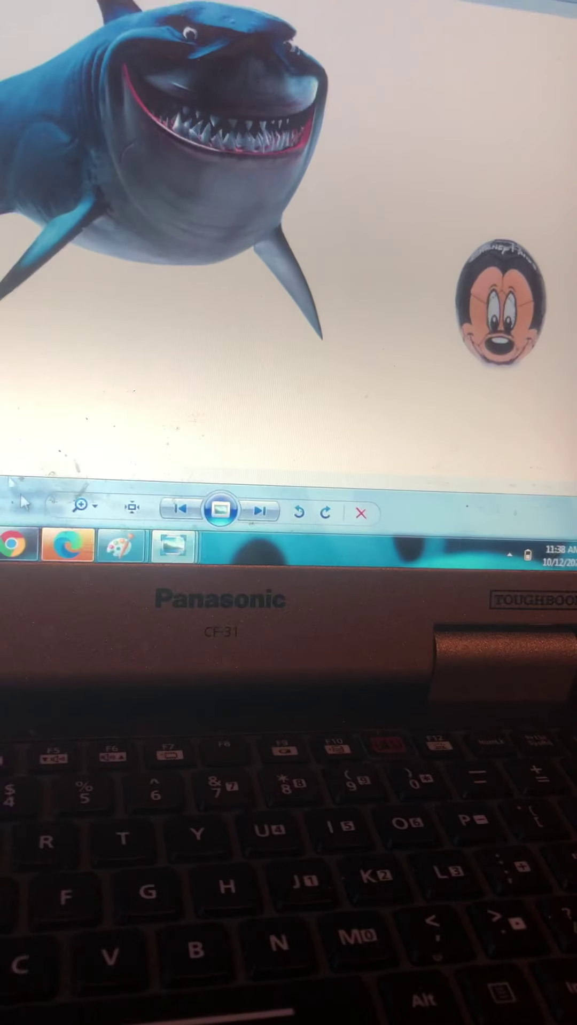
# Step: Start the 'Disney and Pixar logo ending 2007' video on YouTube
pyautogui.click(63, 436)
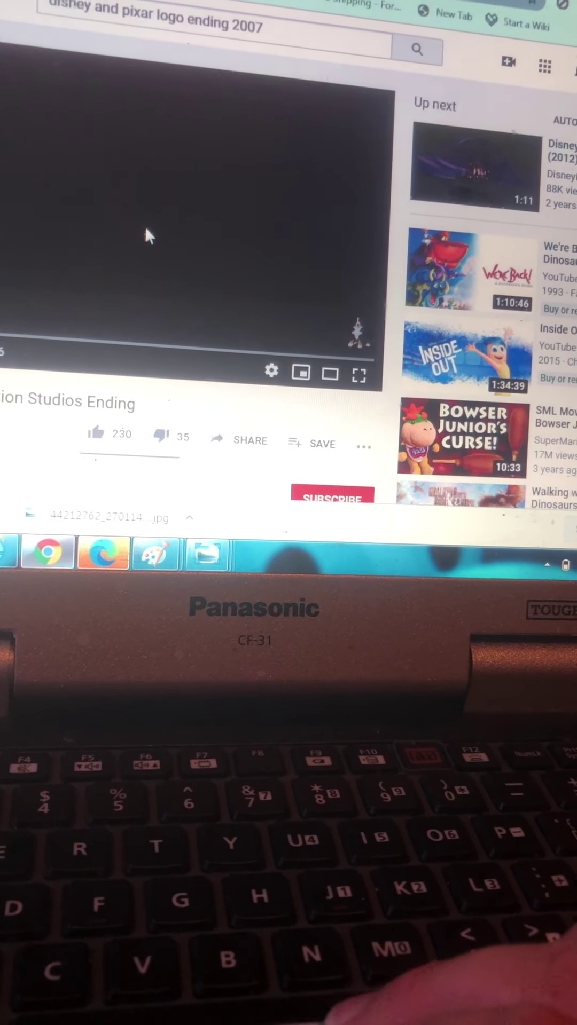
pyautogui.click(149, 232)
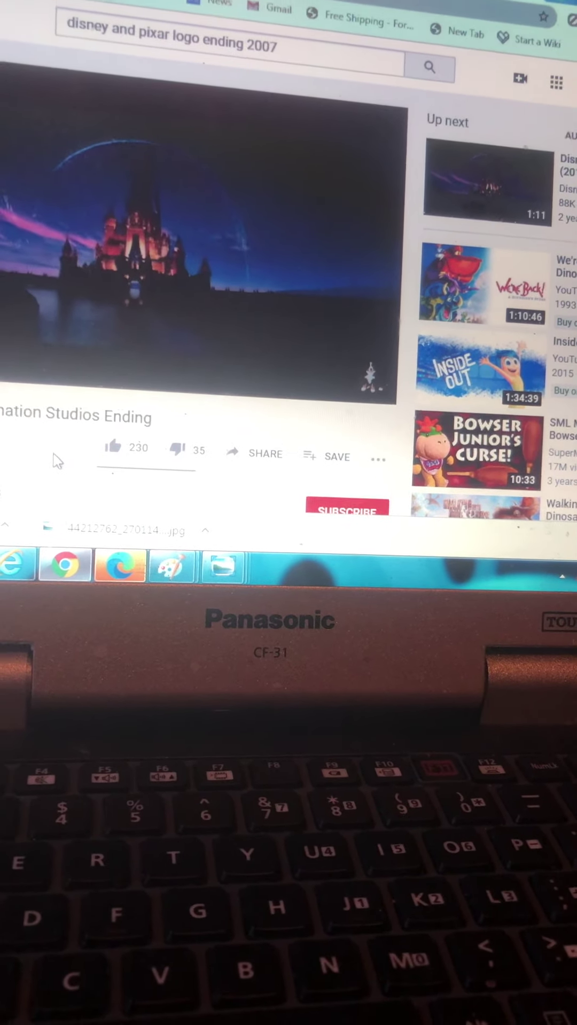